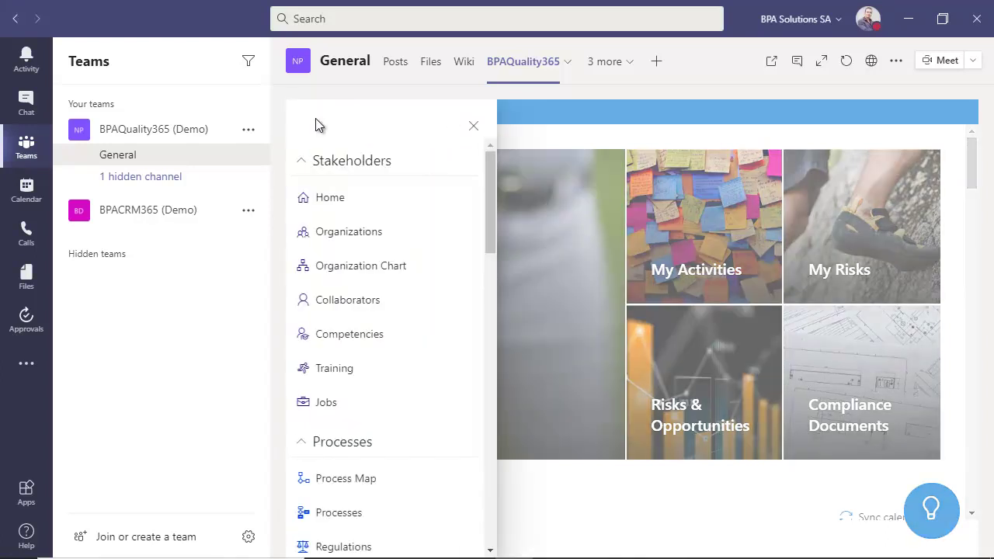
Look through the BPA navigation menu's groups from Stakeholders down to Resources, and close it
scroll(365, 233, down, 3)
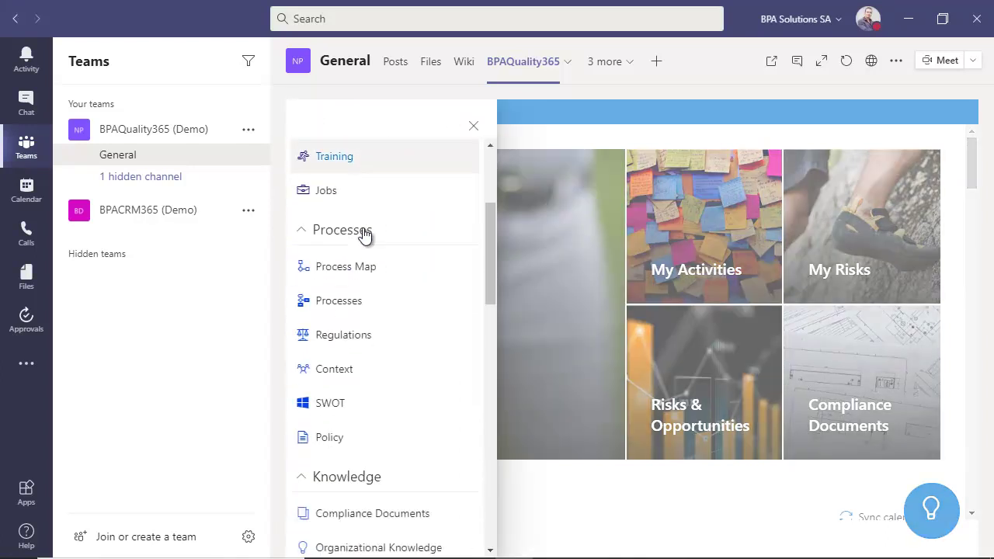
scroll(365, 233, down, 5)
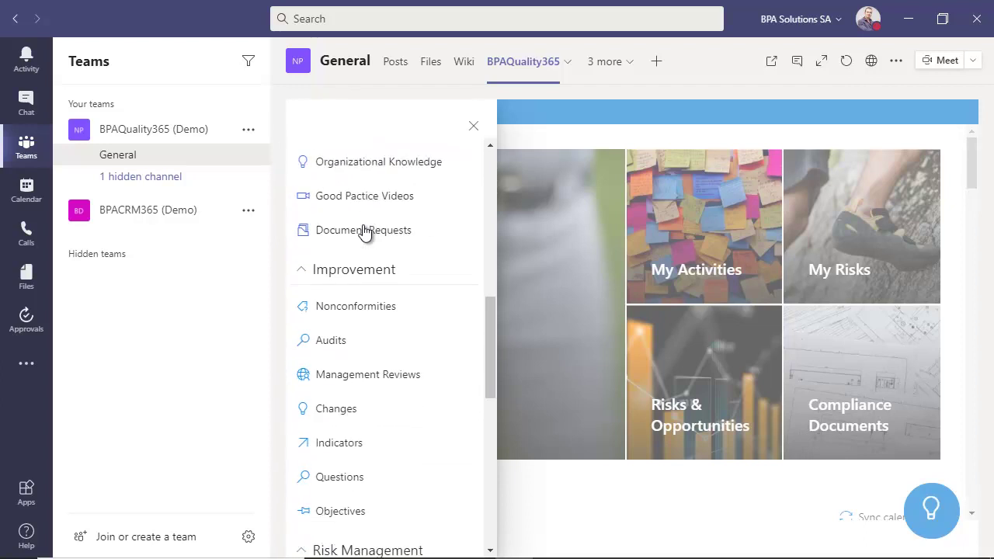
scroll(362, 230, down, 5)
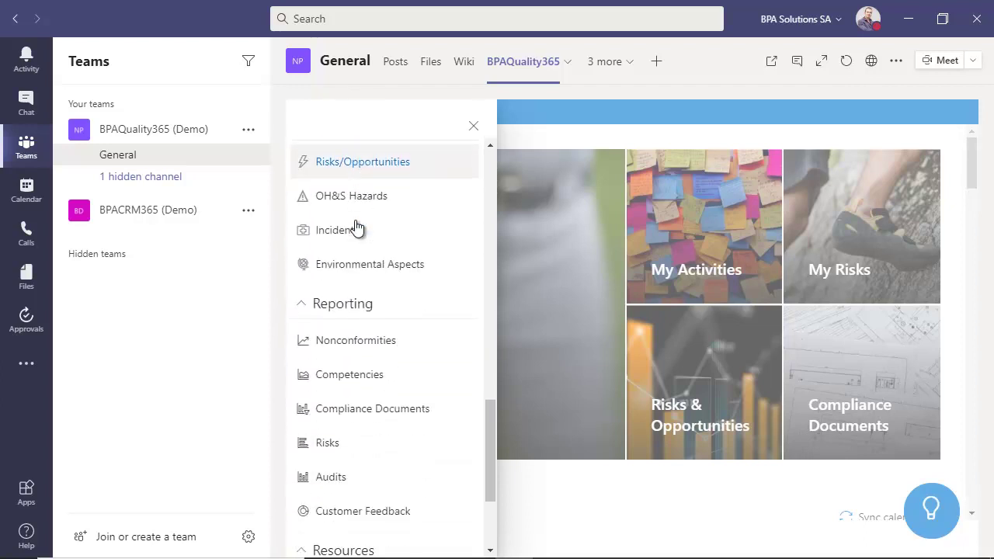
scroll(357, 226, down, 2)
click(572, 137)
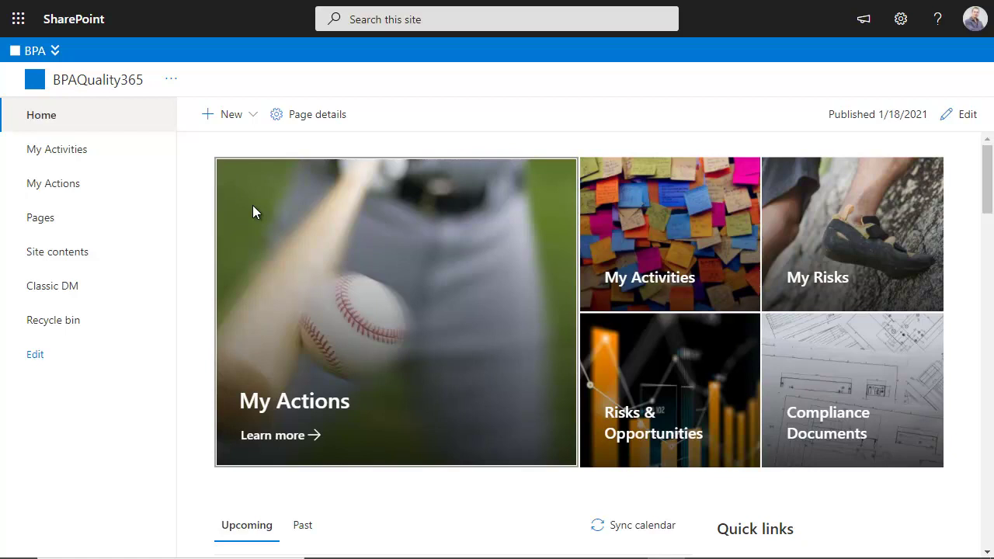
click(19, 18)
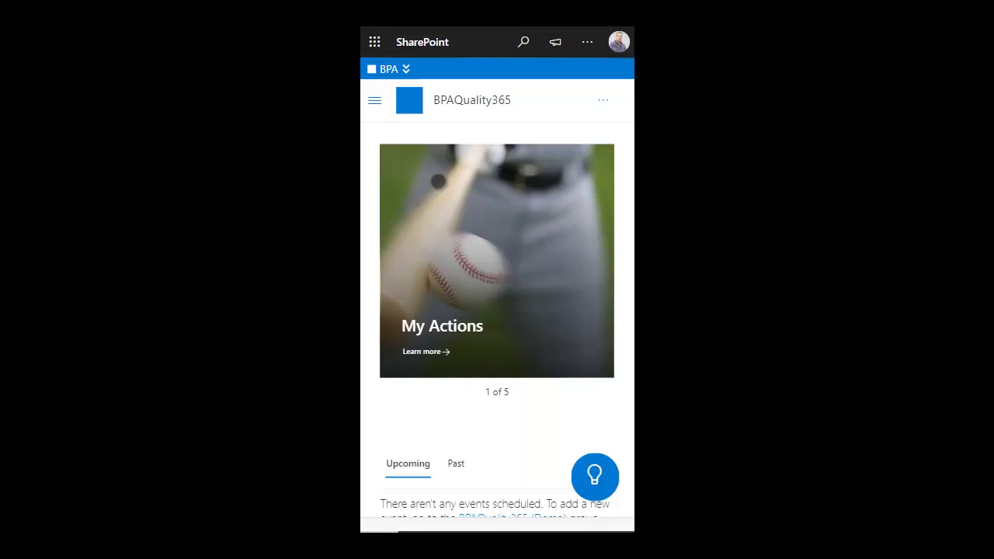
Collapse the Stakeholders and Processes groups in the BPA menu, then open Compliance Documents and browse its list
click(391, 69)
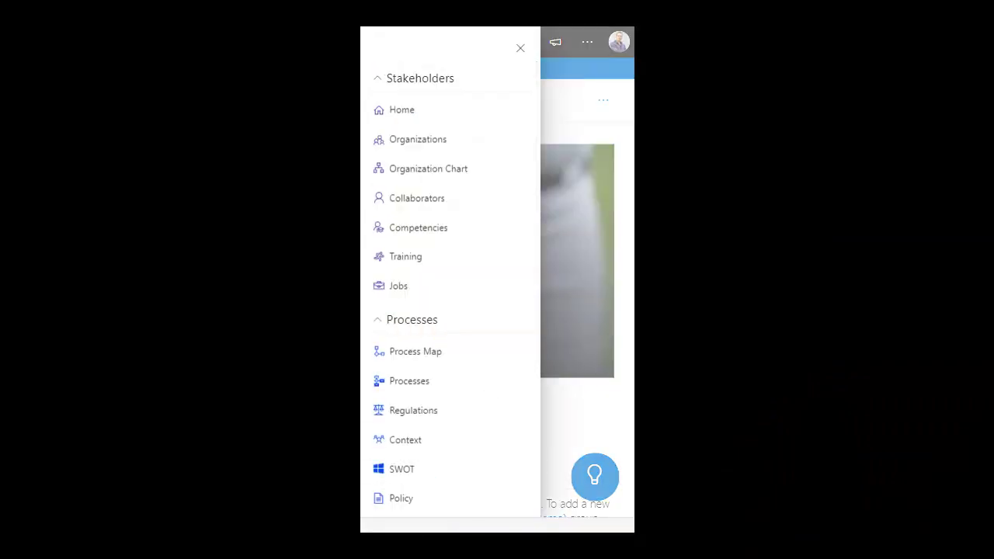
click(391, 79)
click(394, 109)
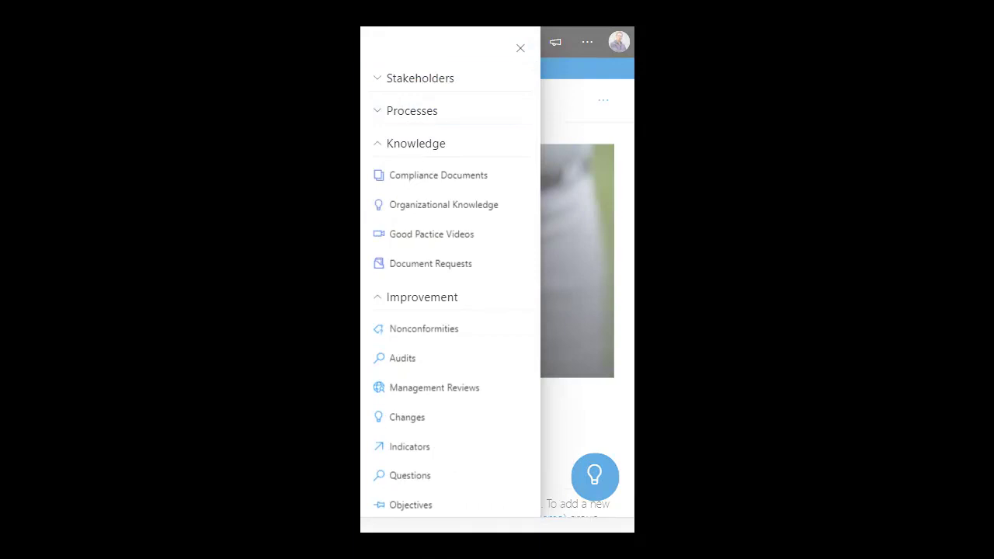
click(421, 178)
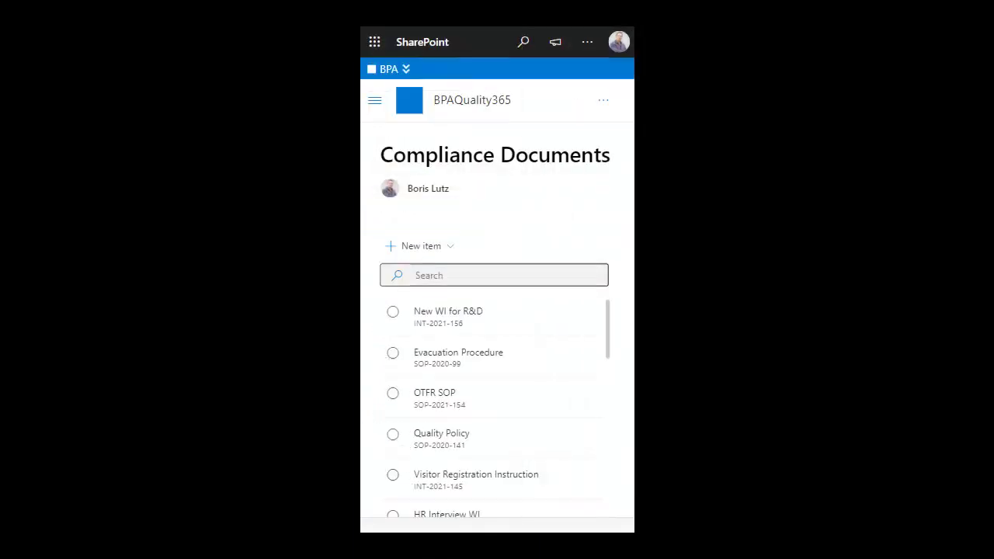
scroll(562, 231, down, 2)
scroll(562, 230, down, 3)
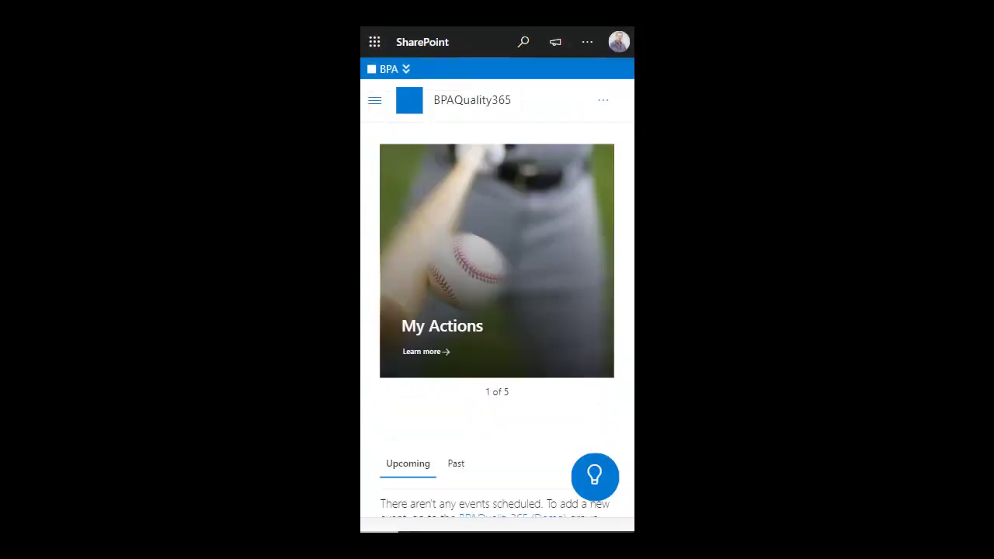
Search the site for "HR" and open the HR Interview WI document to read through it
click(515, 40)
text(HR)
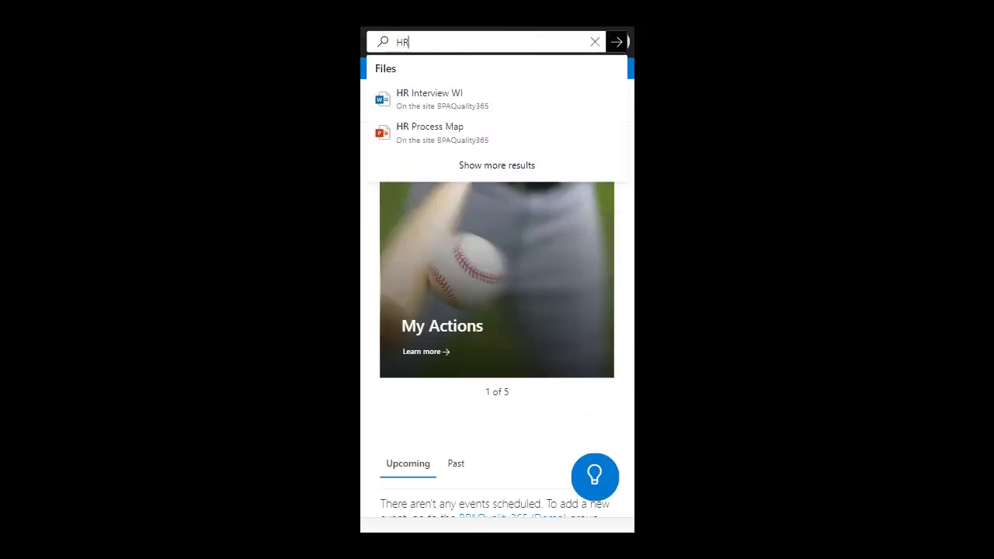
key(Return)
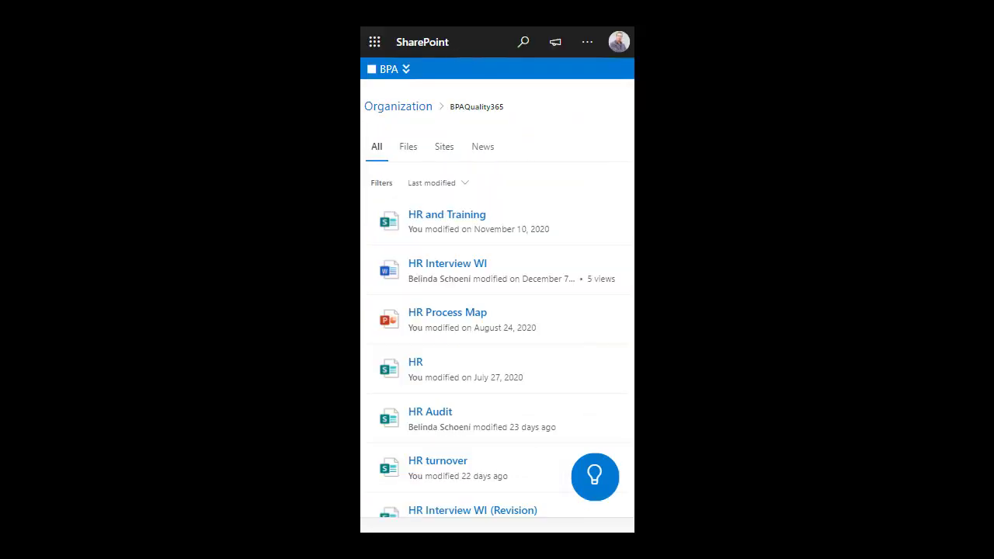
click(447, 263)
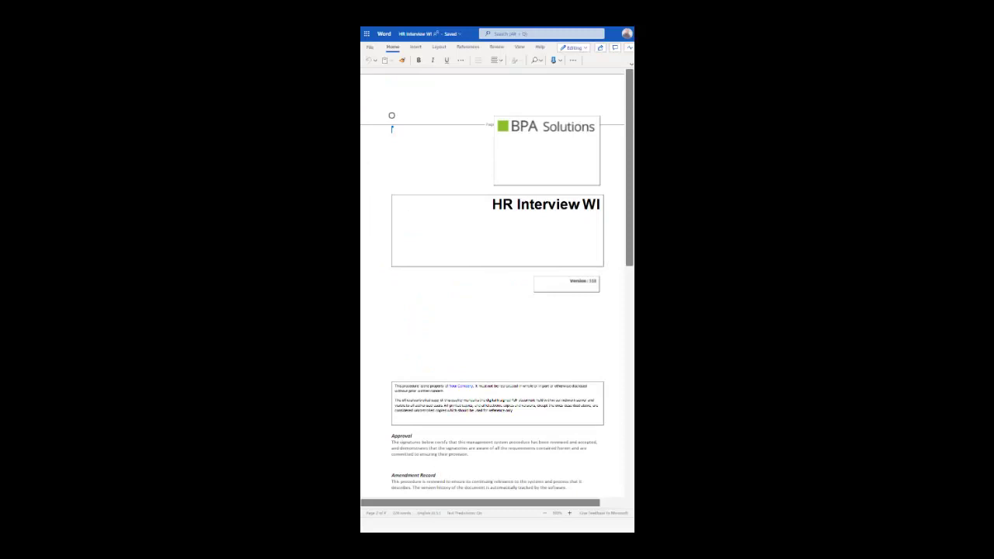
scroll(539, 212, down, 5)
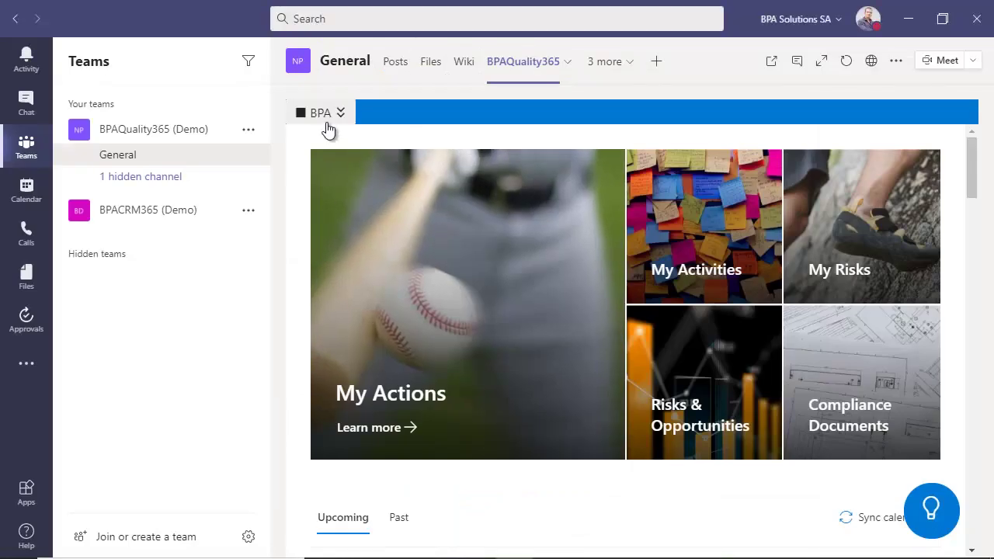
Open the Document Training SOP-2021-157 request from the received approvals in Teams
click(328, 112)
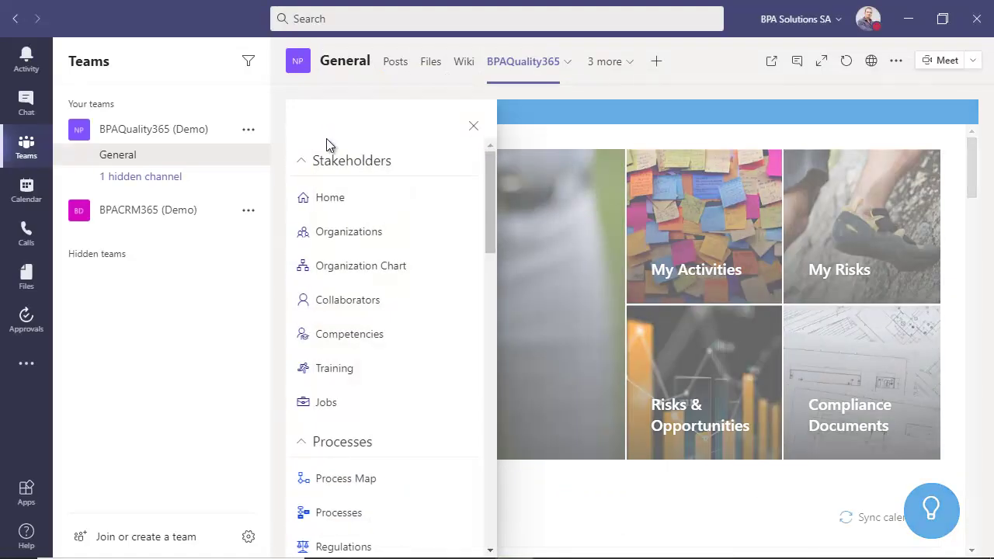
click(473, 126)
click(389, 69)
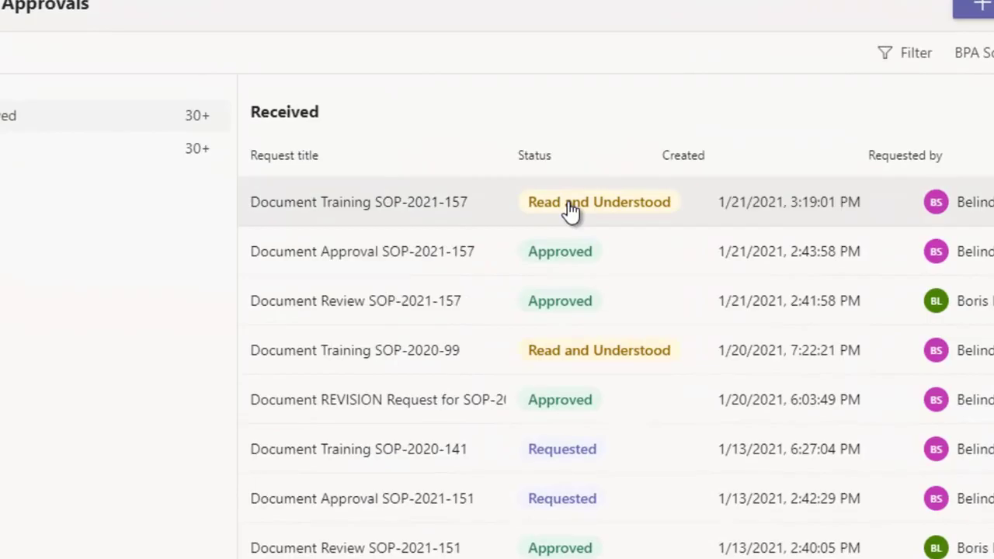
click(574, 205)
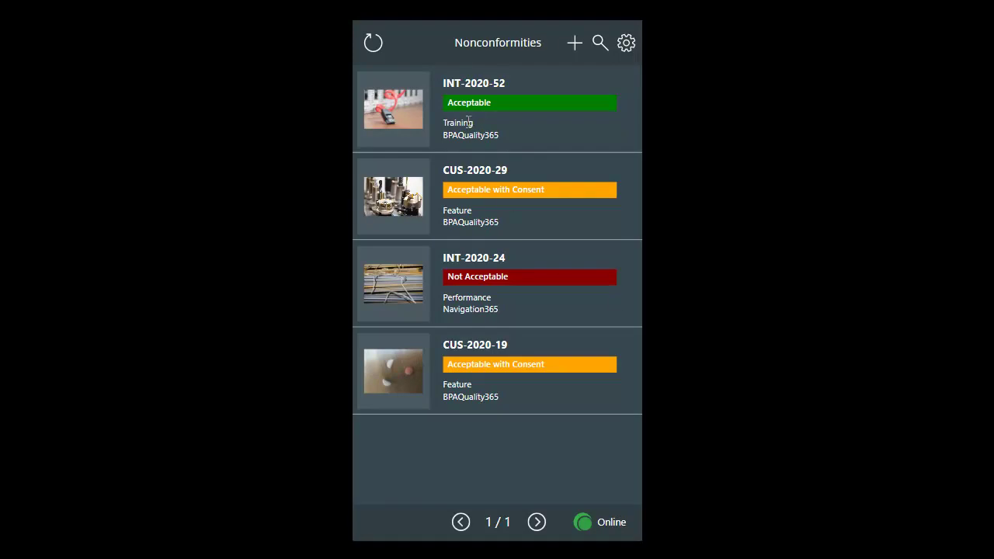
Open nonconformity CUS-2020-29 in the mobile Nonconformities app and review its details
click(461, 179)
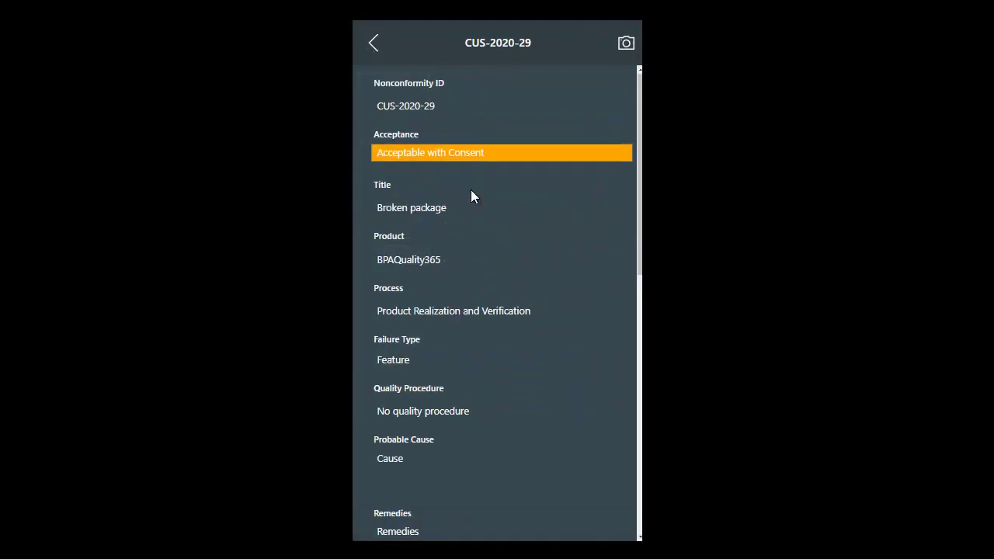
scroll(471, 189, down, 3)
scroll(471, 189, down, 4)
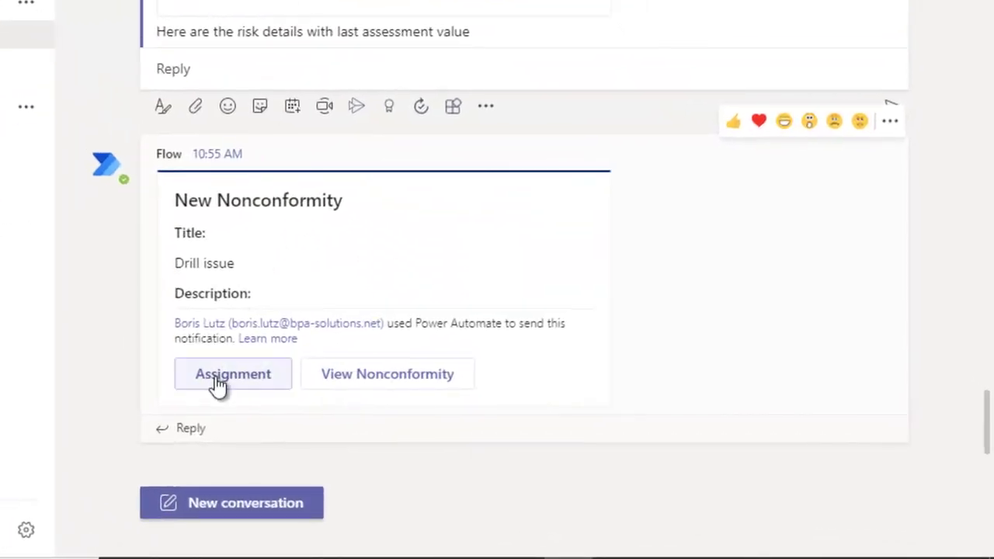
Fill the assignment date of the new "Drill issue" nonconformity with Jan 22, 1902 and assign it to yourself
click(227, 386)
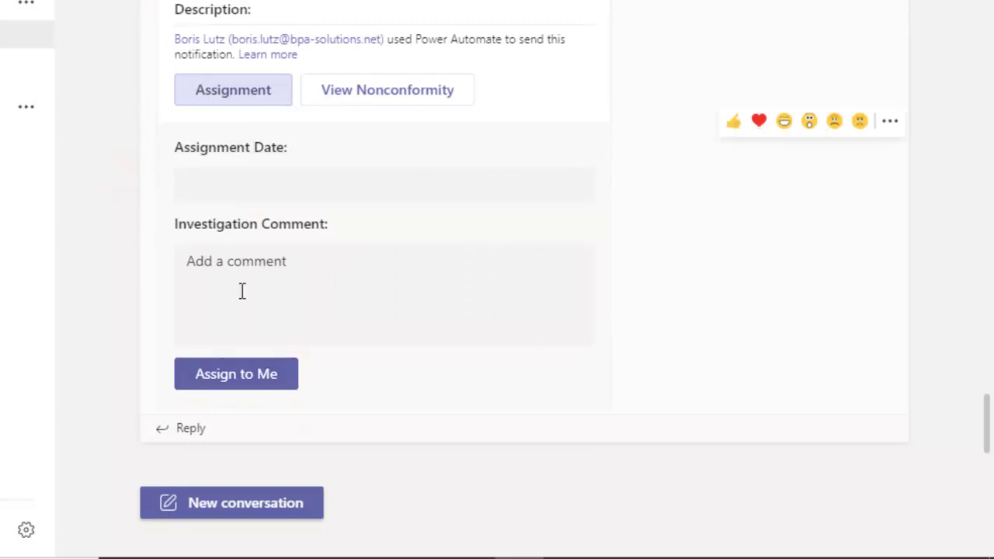
click(240, 197)
click(322, 361)
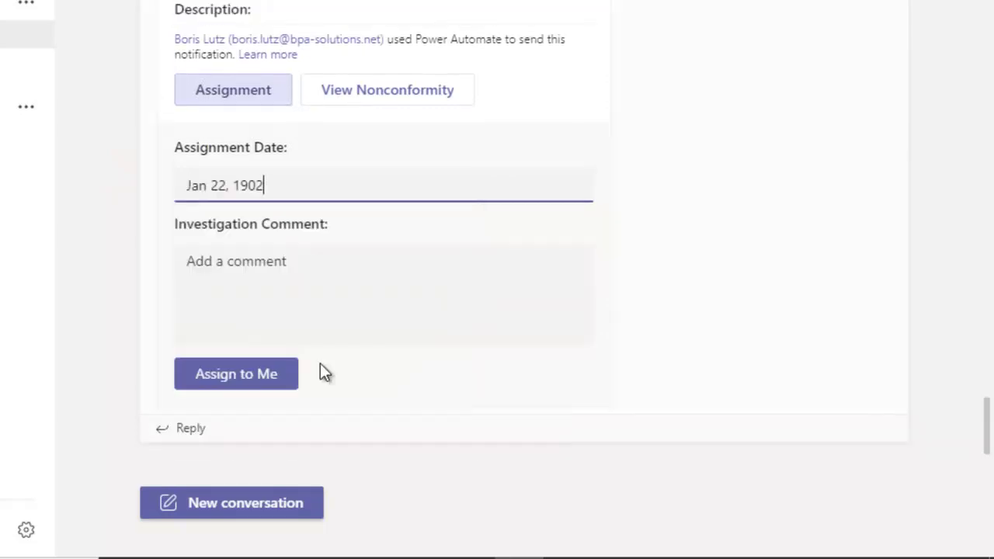
click(252, 380)
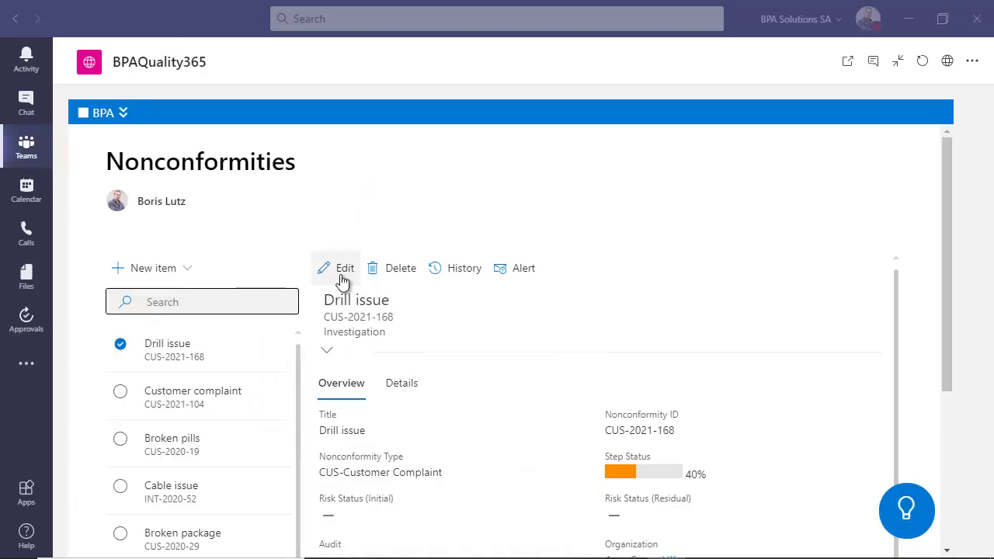
Edit the Drill issue nonconformity and add "Wrong equipment" as a root cause in its Investigation section
click(340, 274)
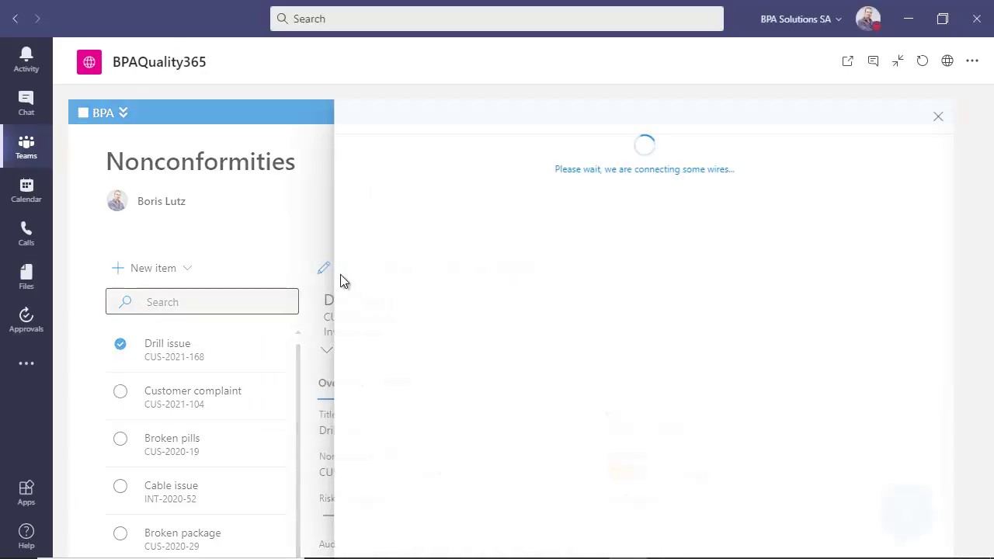
click(360, 190)
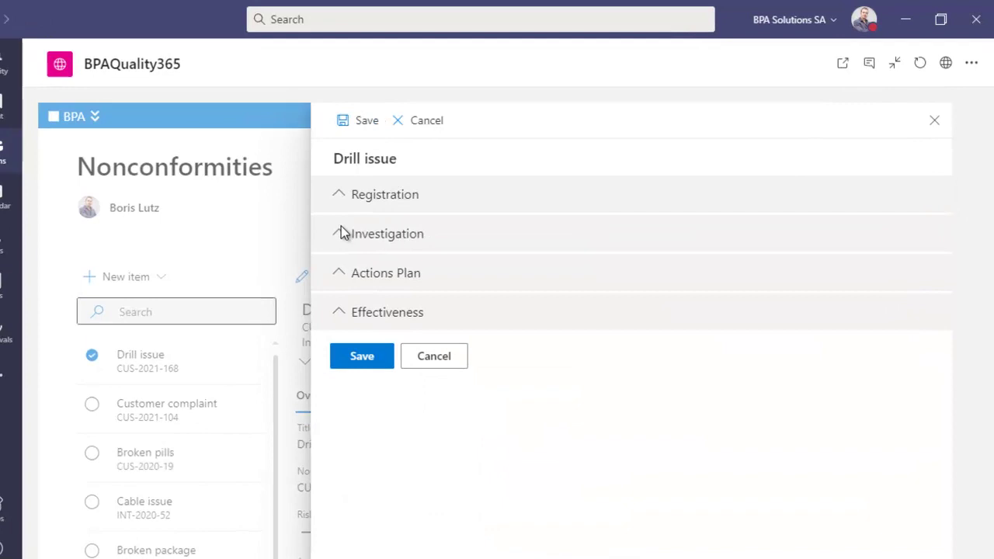
click(362, 227)
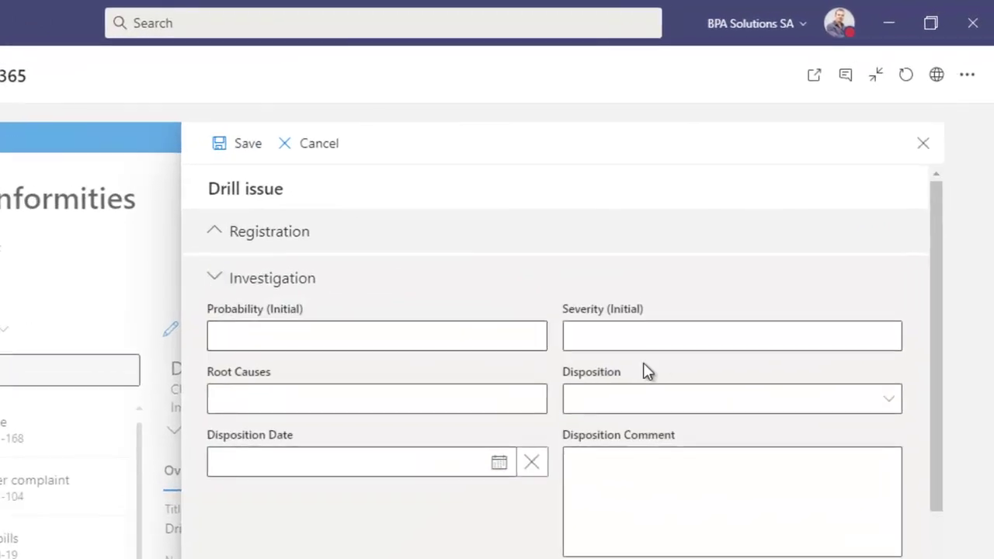
click(407, 405)
click(643, 481)
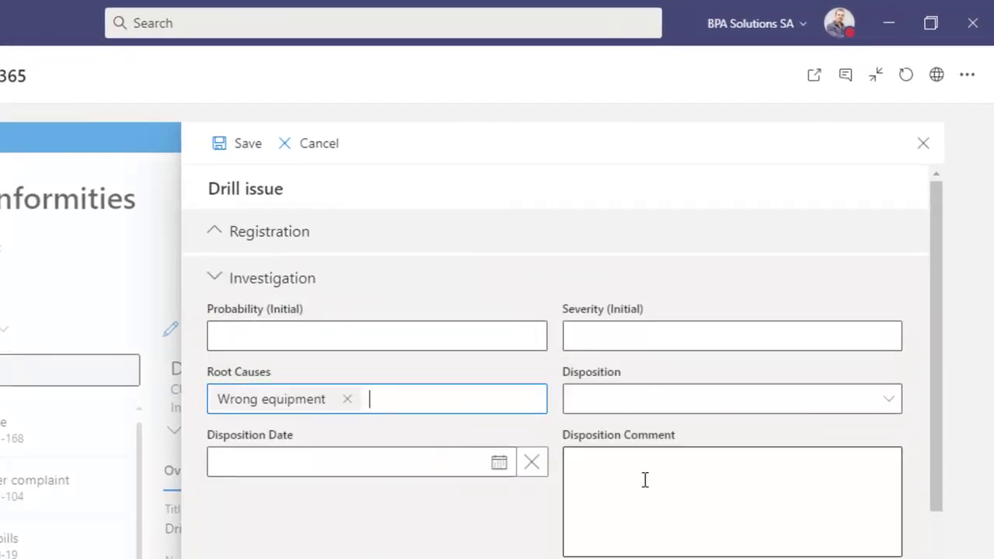
scroll(428, 471, down, 3)
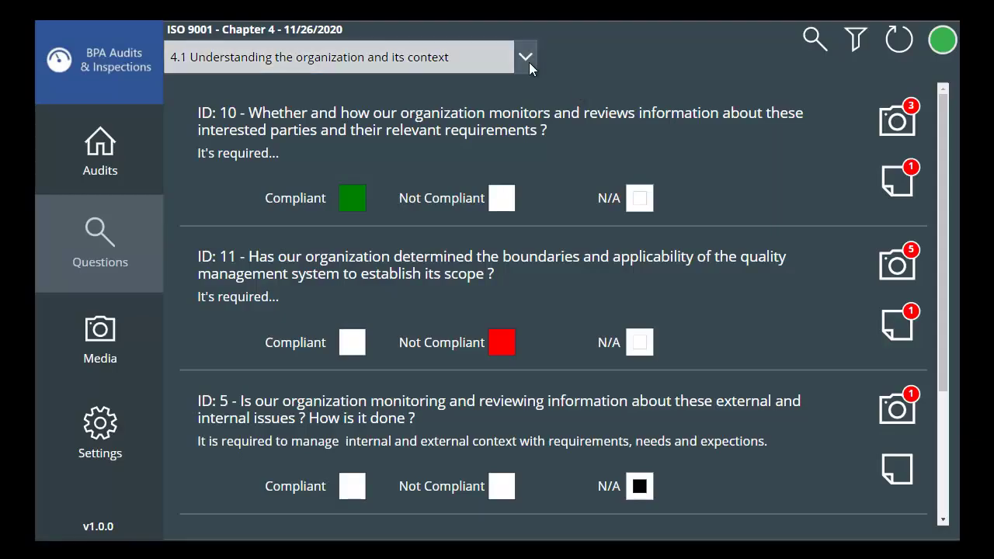
Mark audit question ID 10 under clause 4.1 as Not Compliant, submit the comment "we miss information about interested parties.", and open its photos
click(526, 58)
click(575, 148)
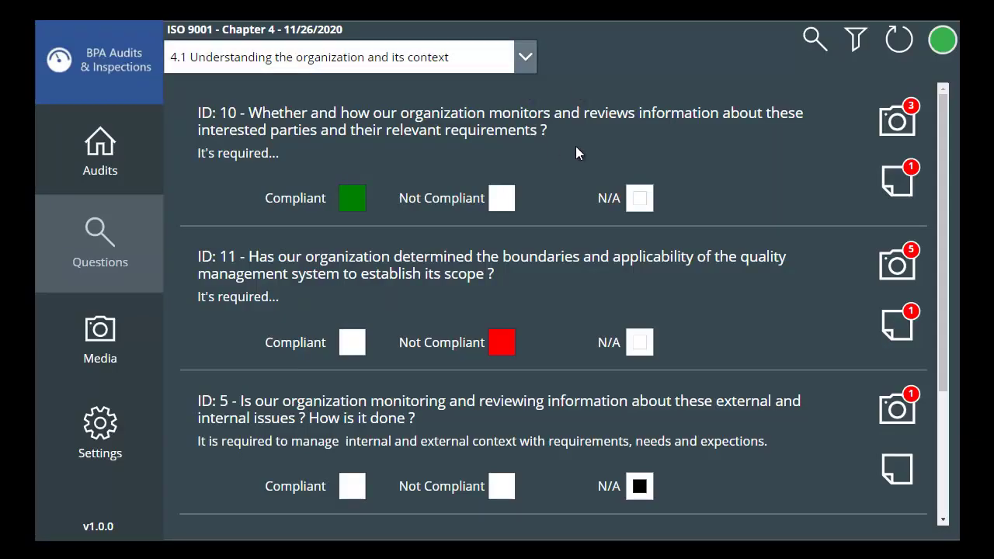
click(501, 199)
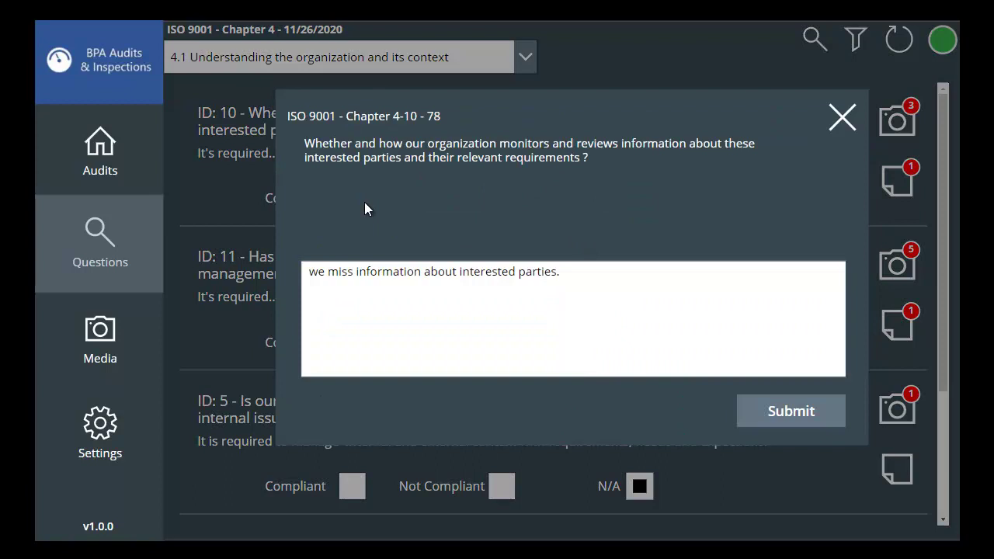
click(769, 406)
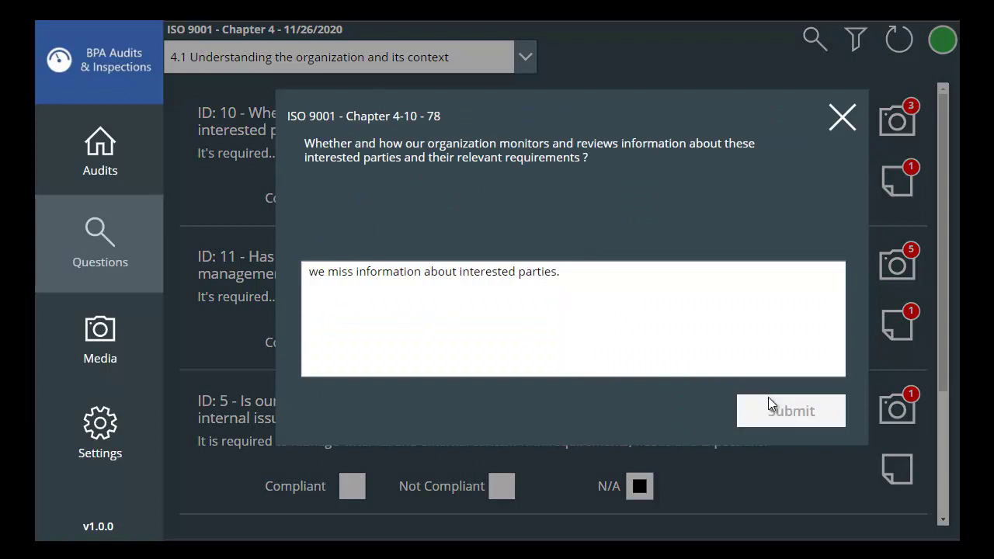
click(896, 120)
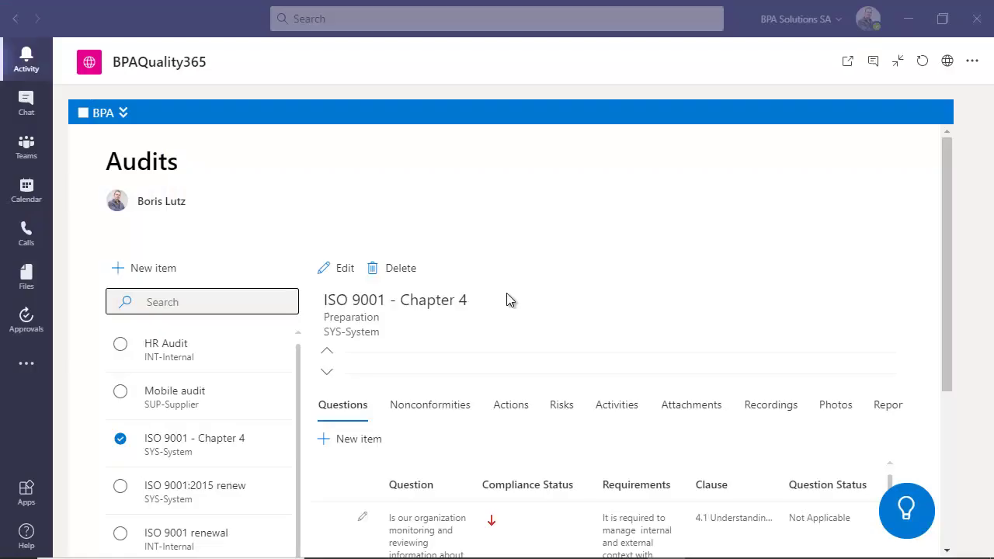
View the recordings and photos attached to the ISO 9001 - Chapter 4 audit
scroll(512, 329, down, 3)
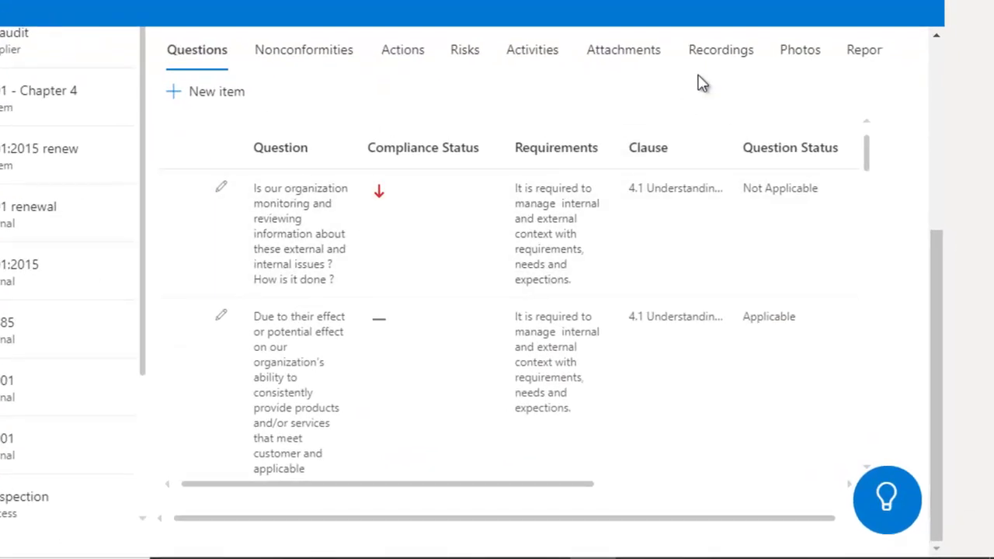
click(708, 56)
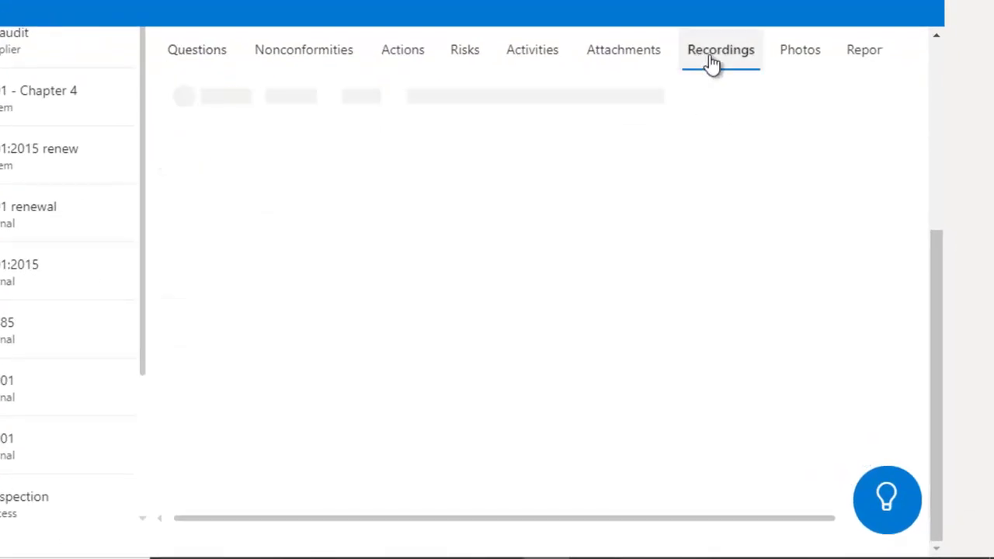
click(797, 63)
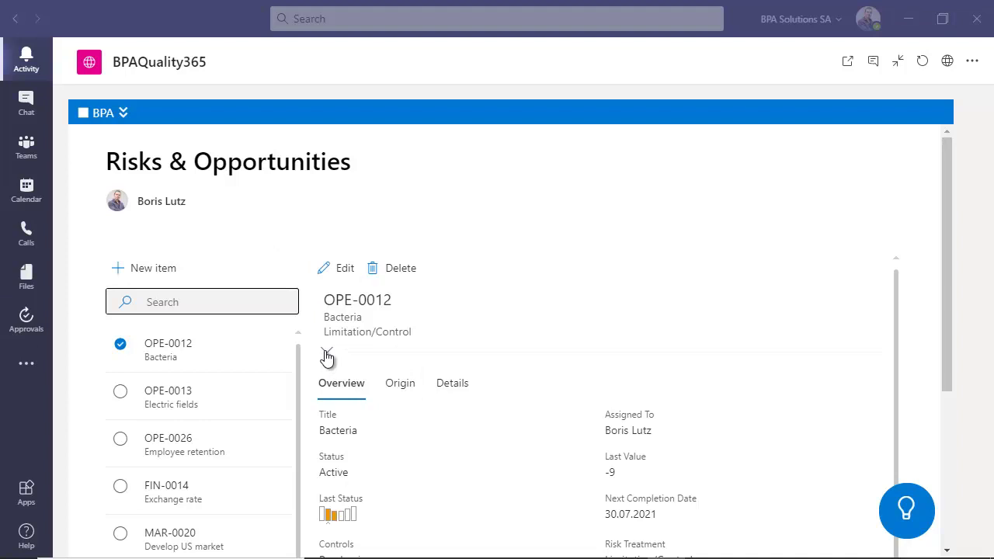
Expand the related records of risk OPE-0012 and review its Risk Values
click(326, 355)
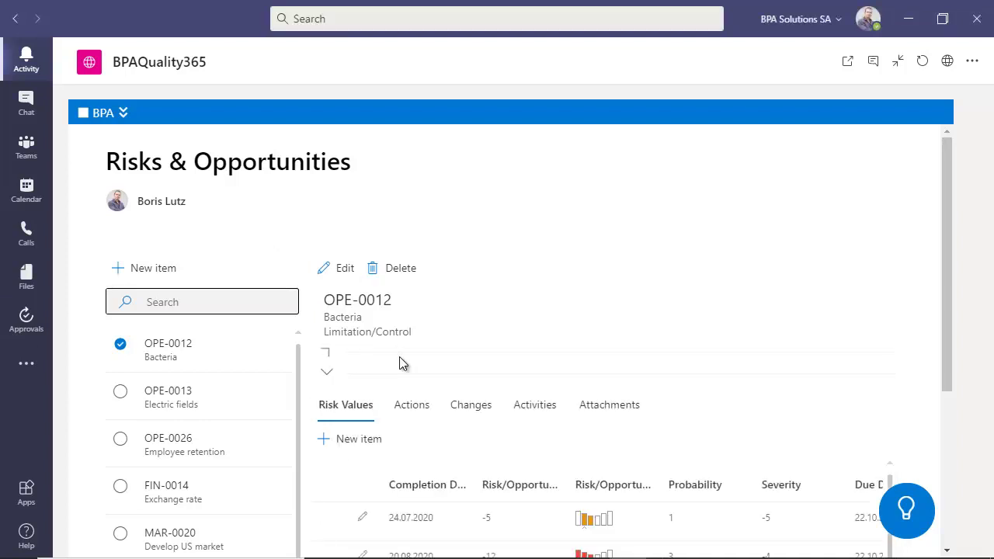
scroll(479, 358, down, 3)
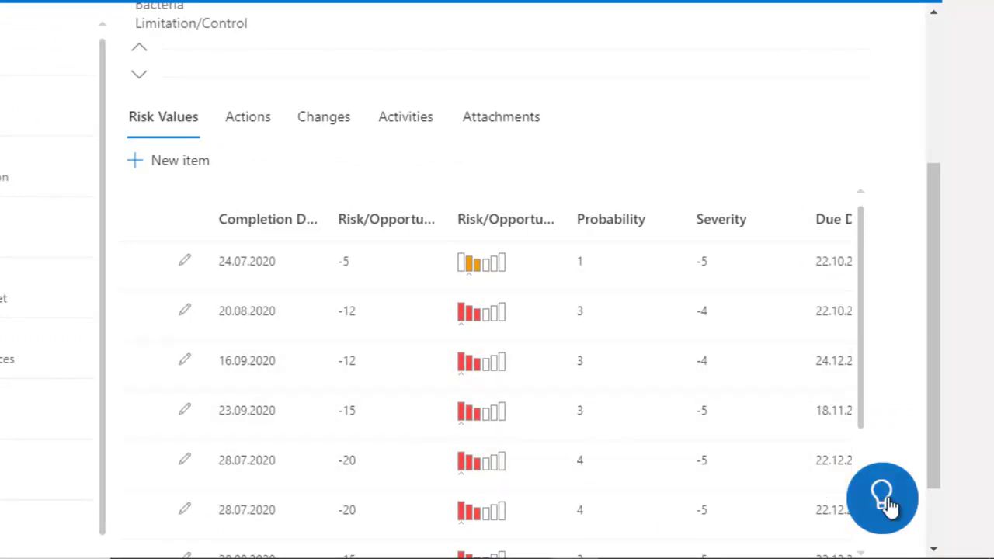
Open the Risk Matrix help for the risk and review its severity and probability factors
click(884, 512)
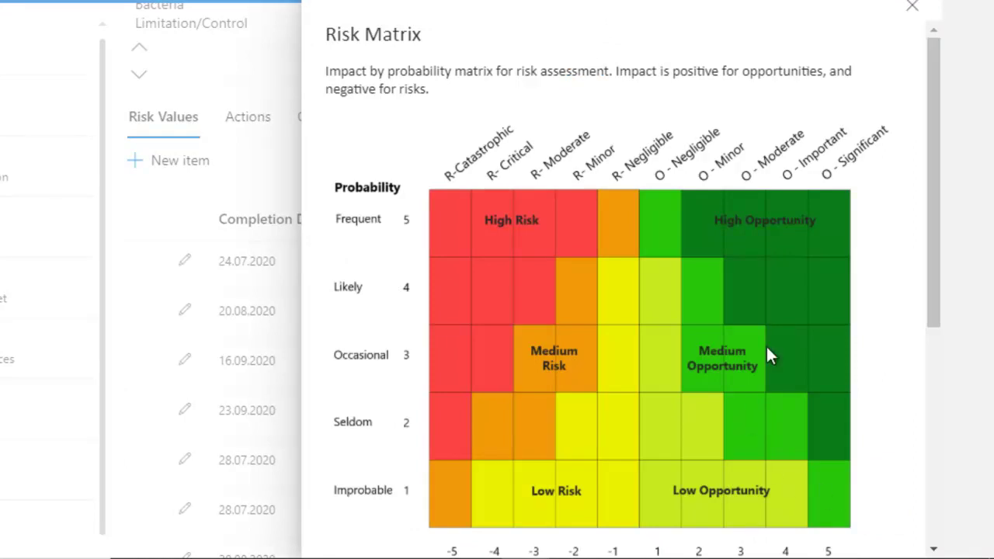
scroll(497, 291, down, 4)
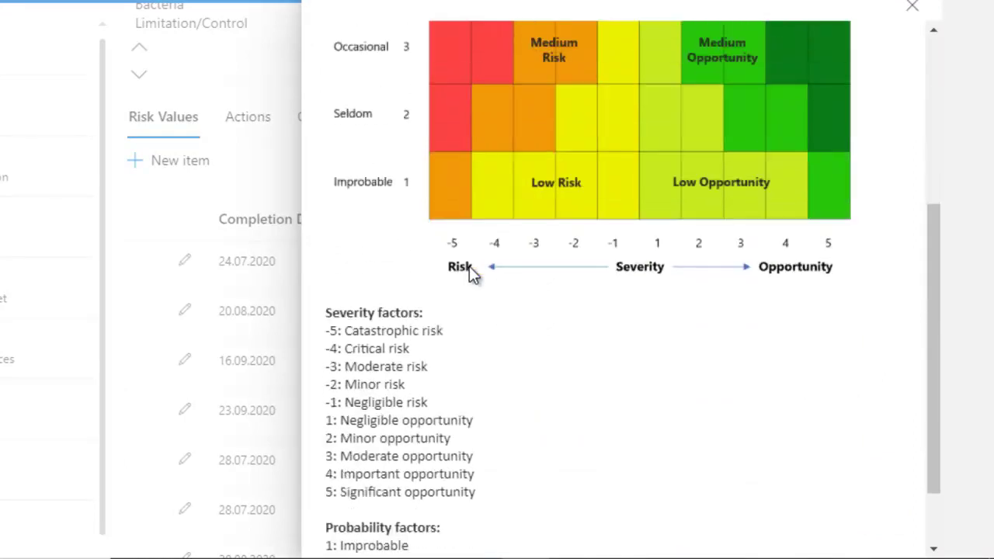
scroll(471, 273, down, 1)
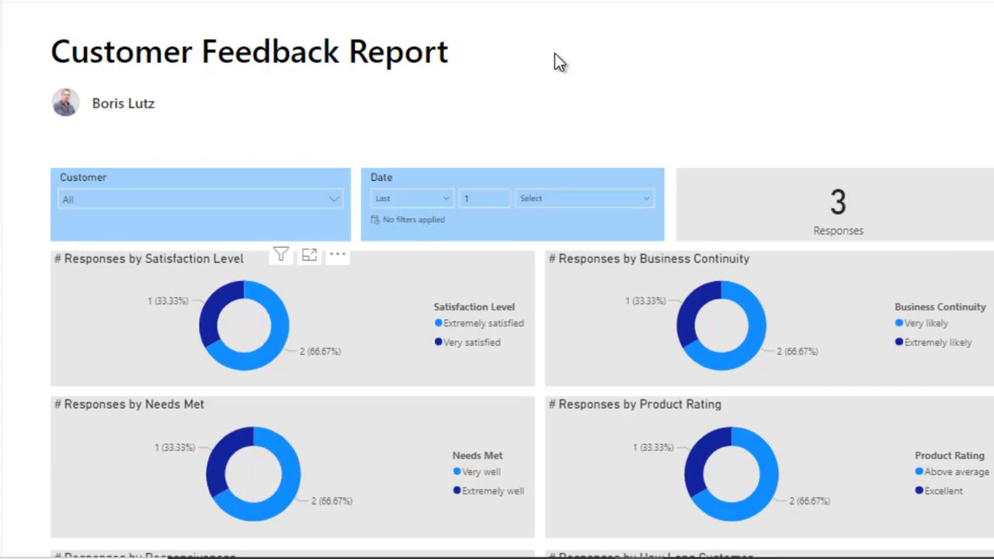
Filter the Customer Feedback Report to the customer Aero Space UK and close the customer list
click(316, 198)
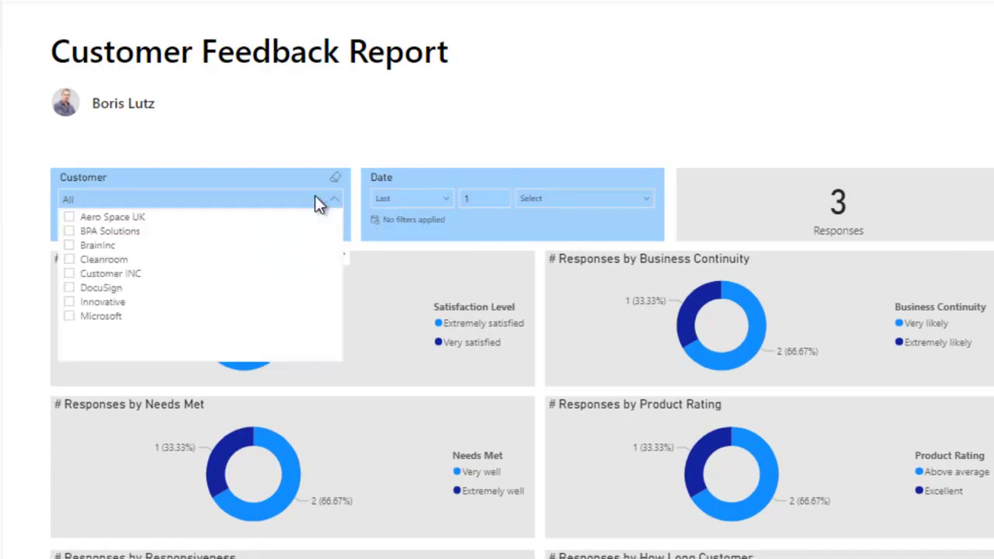
click(177, 218)
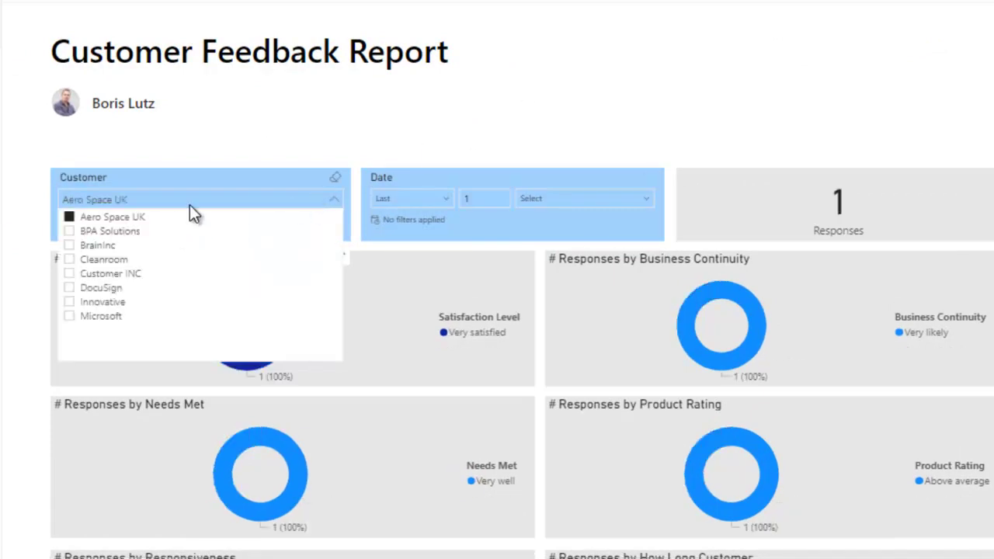
click(192, 200)
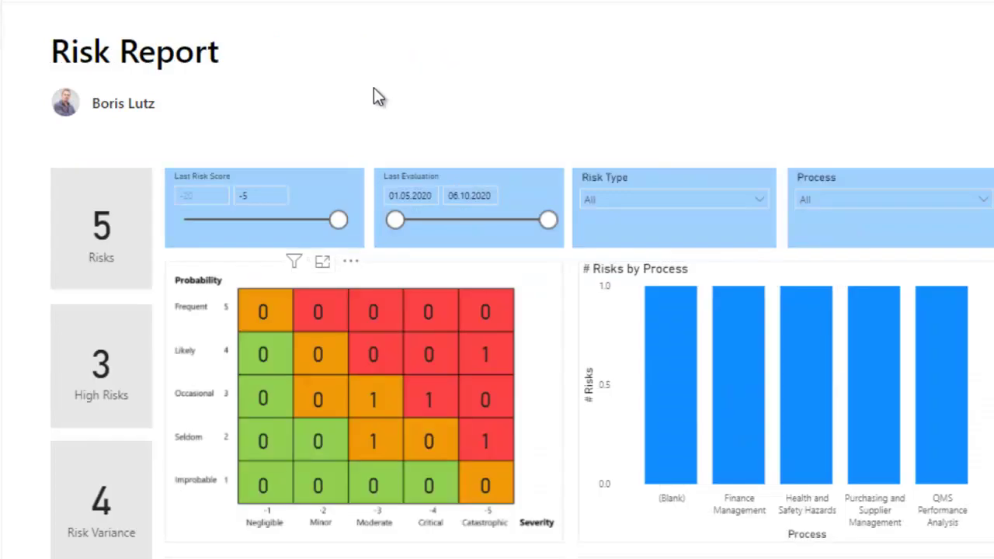
Limit the Risk Report to a maximum Last Risk Score of -11 and review its remaining charts
drag(337, 220, 276, 225)
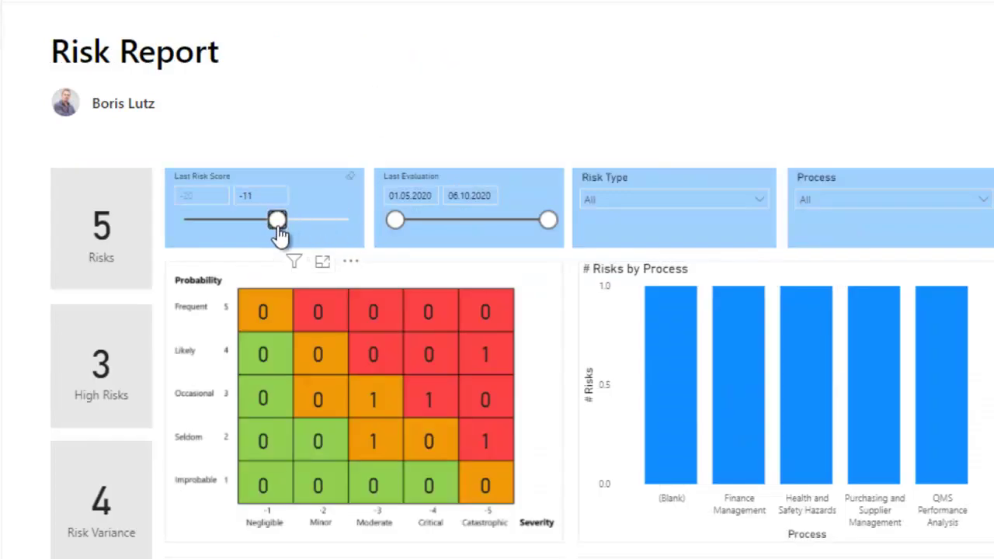
scroll(316, 310, down, 1)
scroll(318, 315, down, 2)
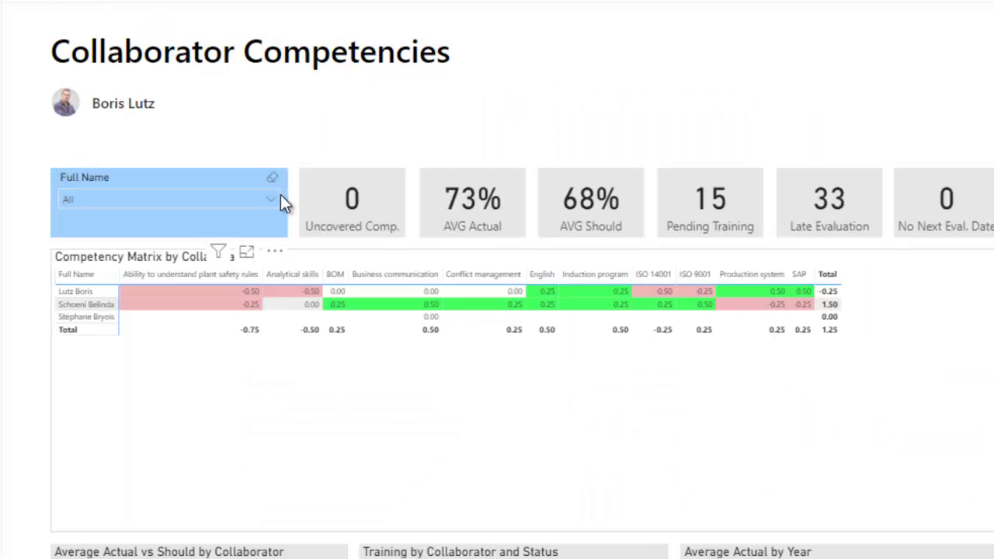
Review the charts below the competency matrix in the Collaborator Competencies report
scroll(285, 233, down, 2)
scroll(292, 259, down, 3)
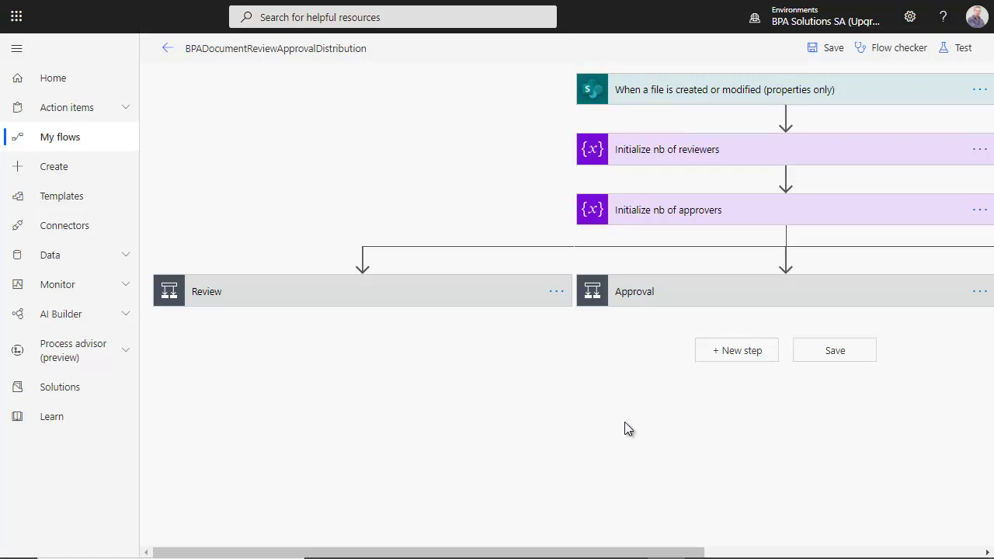
In Power Automate, expand the Review condition of the BPADocumentReviewApprovalDistribution flow and examine its criteria and If yes actions
click(408, 288)
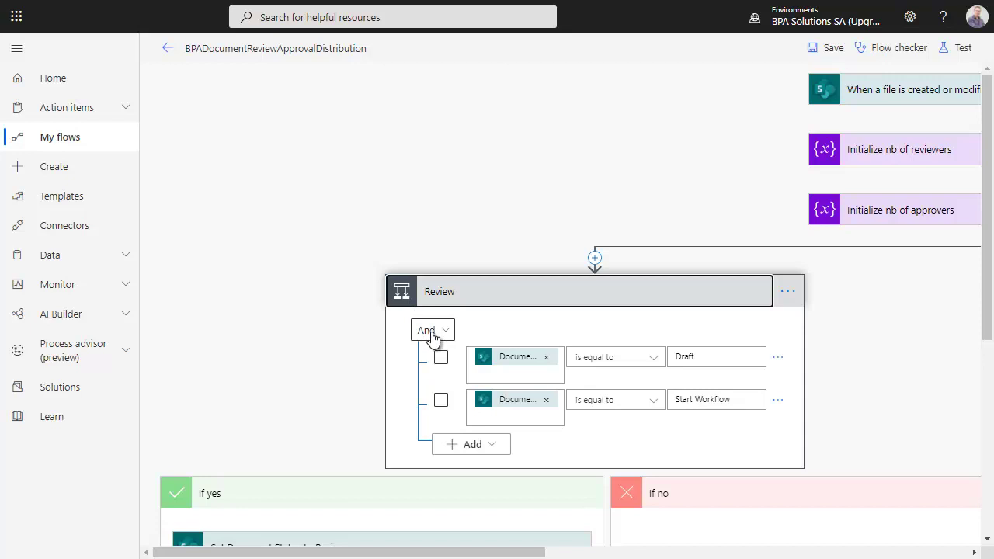
scroll(431, 335, down, 3)
scroll(433, 339, down, 2)
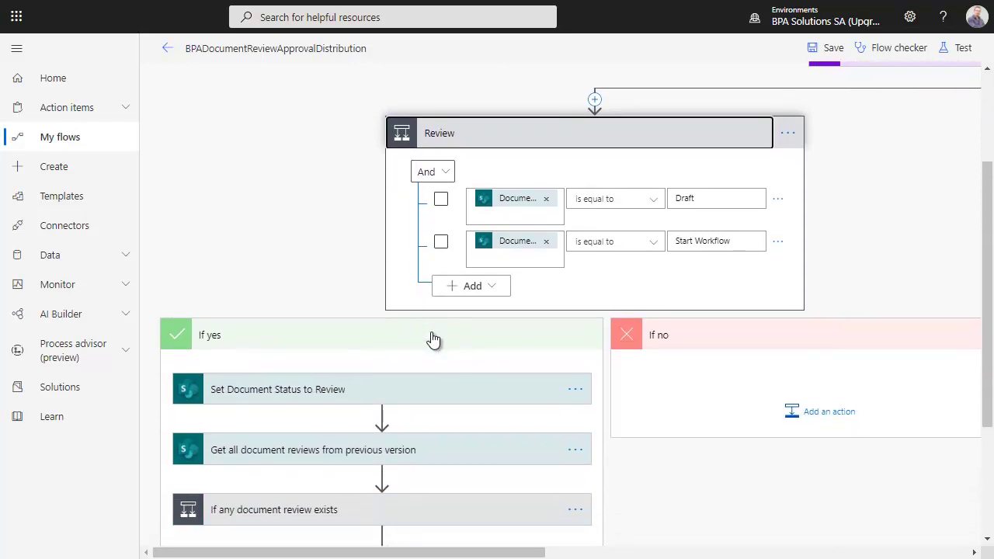